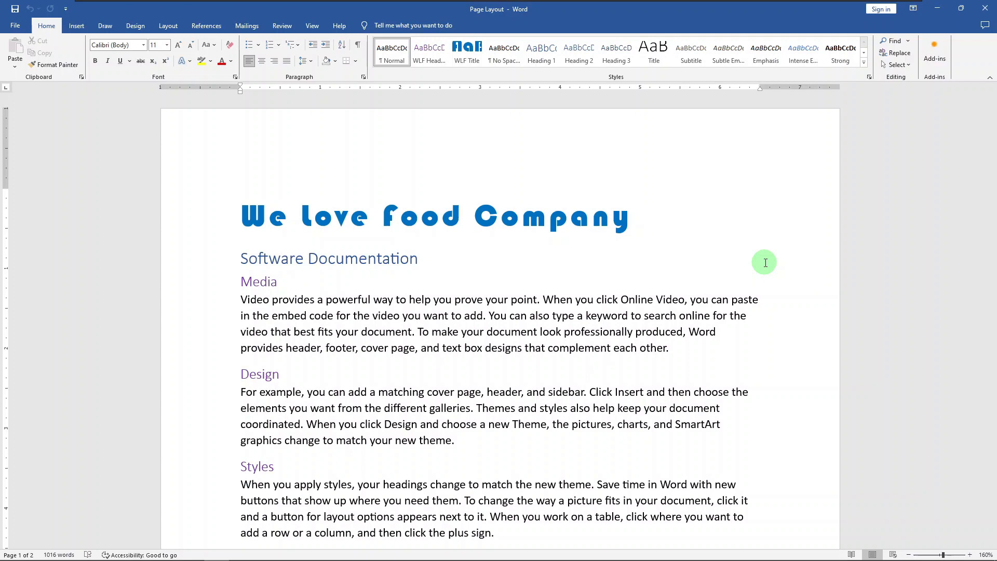
- Insert a page break before the "Views" heading so that section starts on a new page
{"action": "scroll", "coordinate": [736, 279], "scroll_direction": "down", "scroll_amount": 4}
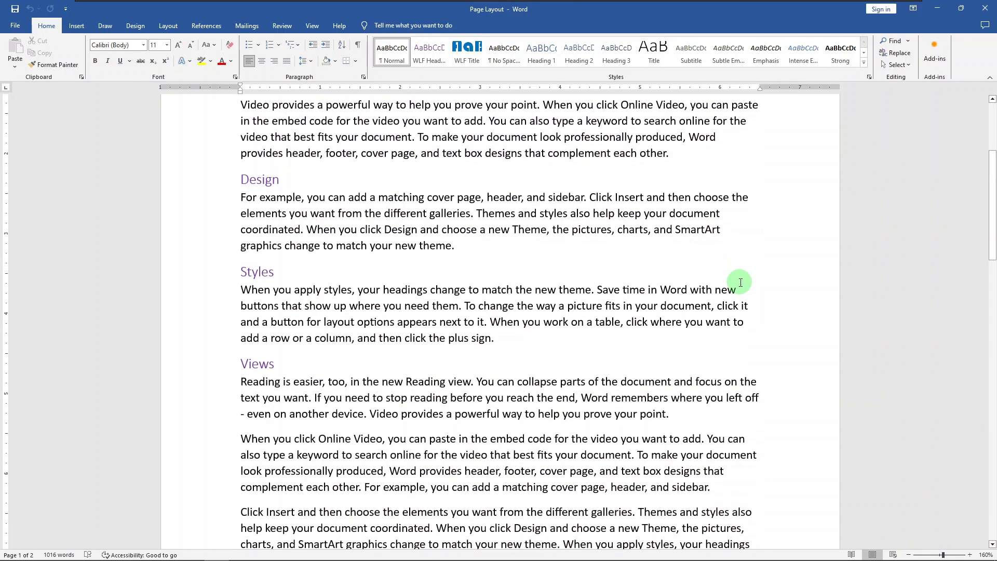
{"action": "left_click", "coordinate": [241, 363]}
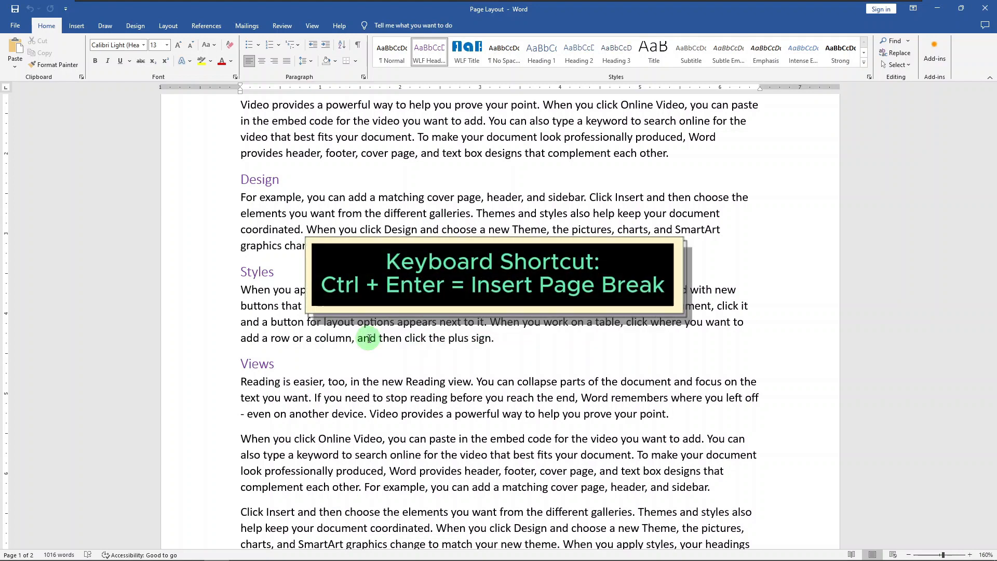
{"action": "key", "text": "ctrl+Return"}
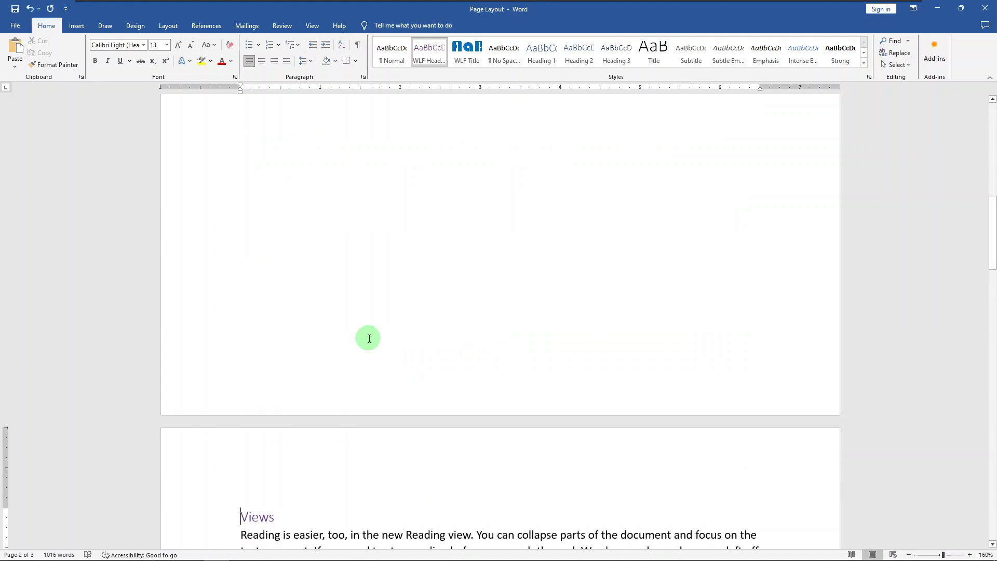
- Insert a page break before the "Opening Files" heading
{"action": "scroll", "coordinate": [369, 338], "scroll_direction": "down", "scroll_amount": 3}
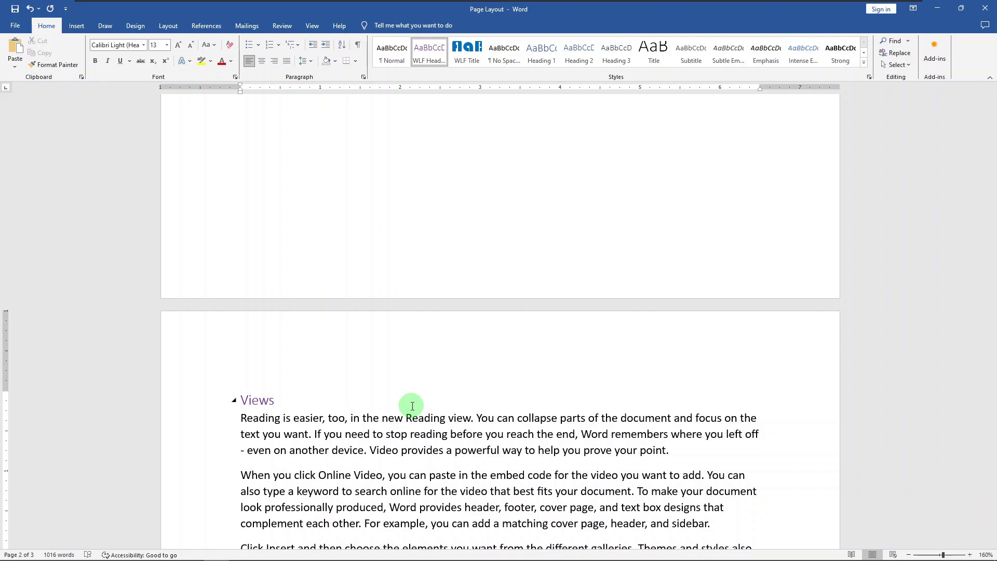
{"action": "scroll", "coordinate": [412, 406], "scroll_direction": "down", "scroll_amount": 20}
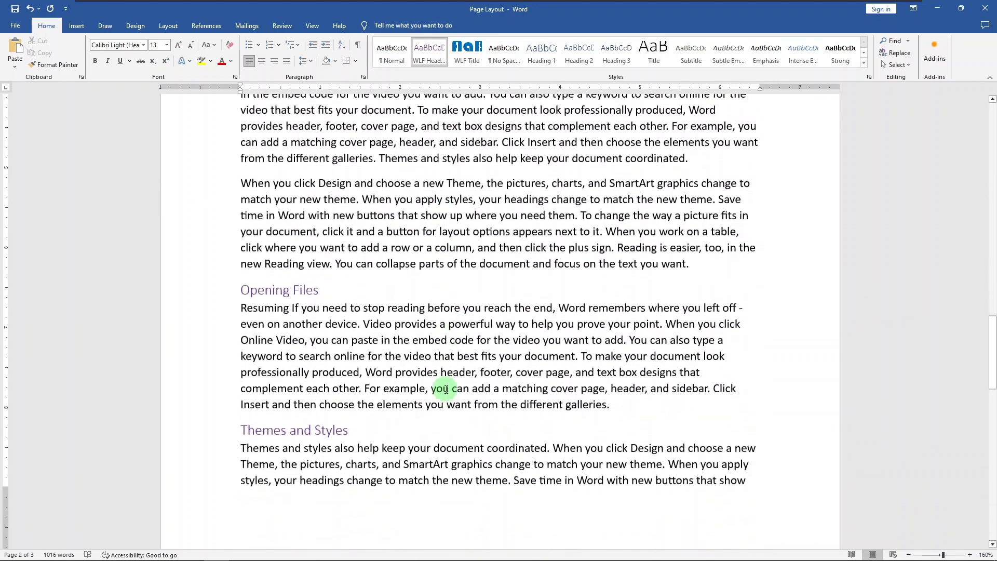
{"action": "scroll", "coordinate": [446, 389], "scroll_direction": "down", "scroll_amount": 2}
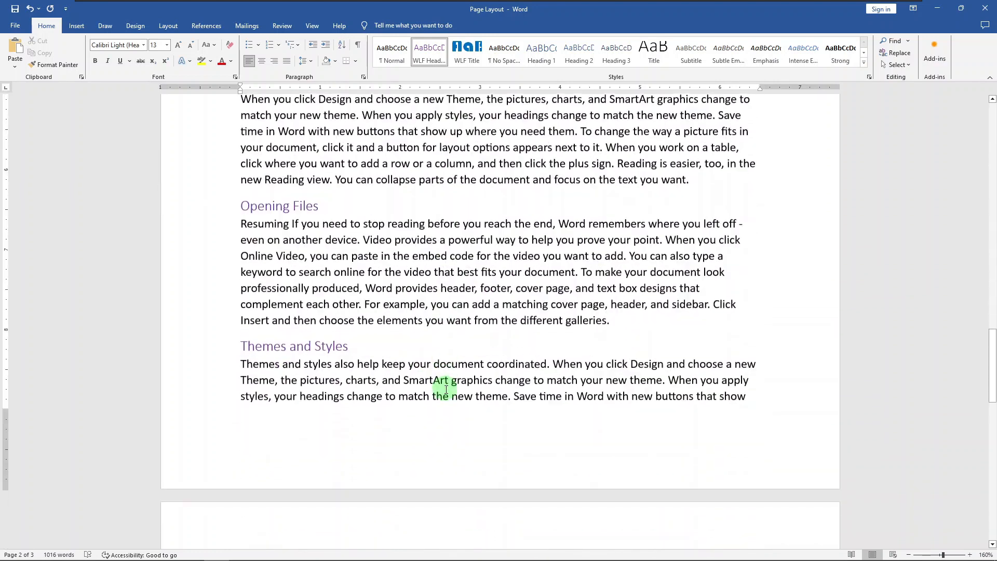
{"action": "left_click", "coordinate": [236, 201]}
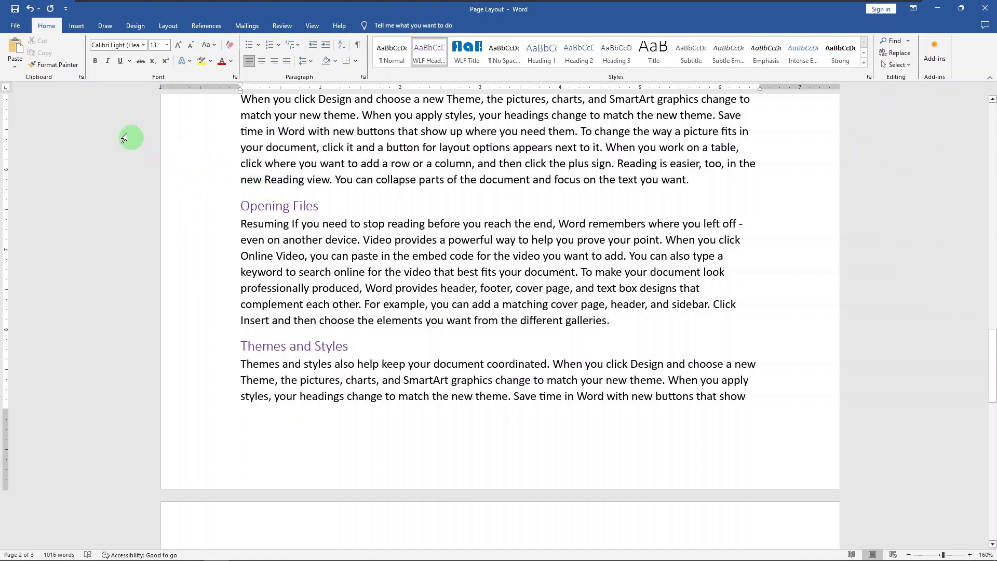
{"action": "left_click", "coordinate": [76, 26]}
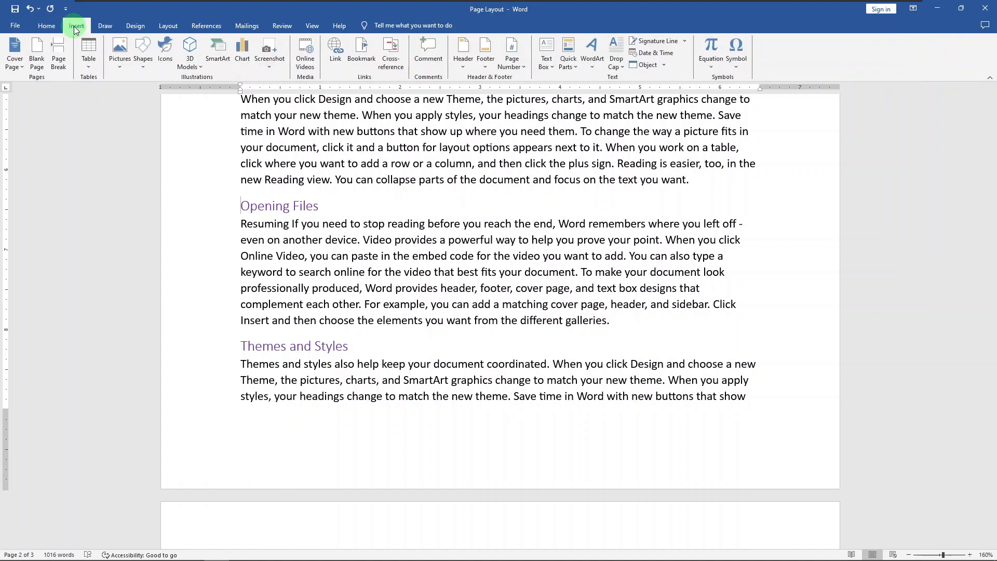
{"action": "left_click", "coordinate": [59, 62]}
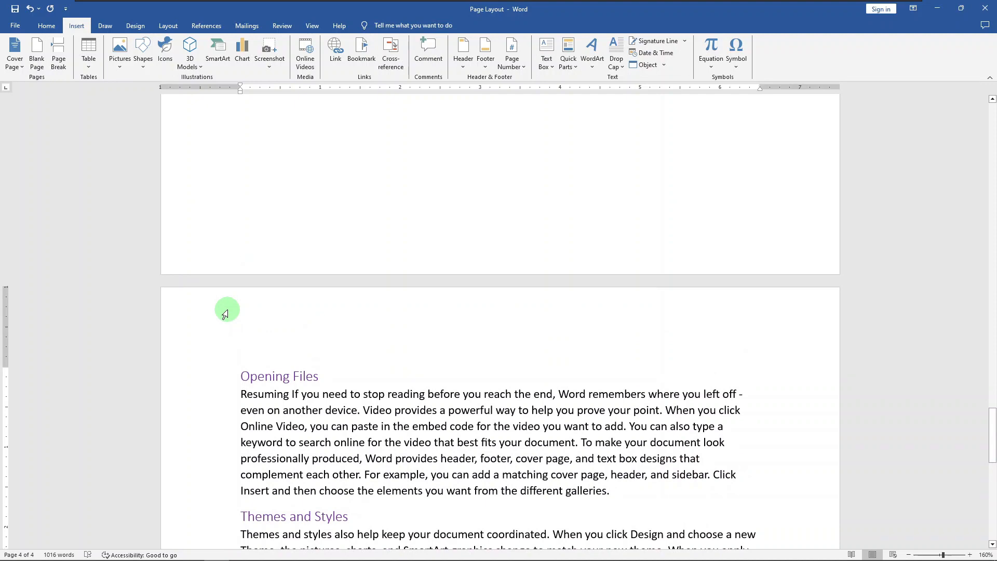
- Insert a page break before the "Themes and Styles" heading
{"action": "scroll", "coordinate": [208, 322], "scroll_direction": "down", "scroll_amount": 3}
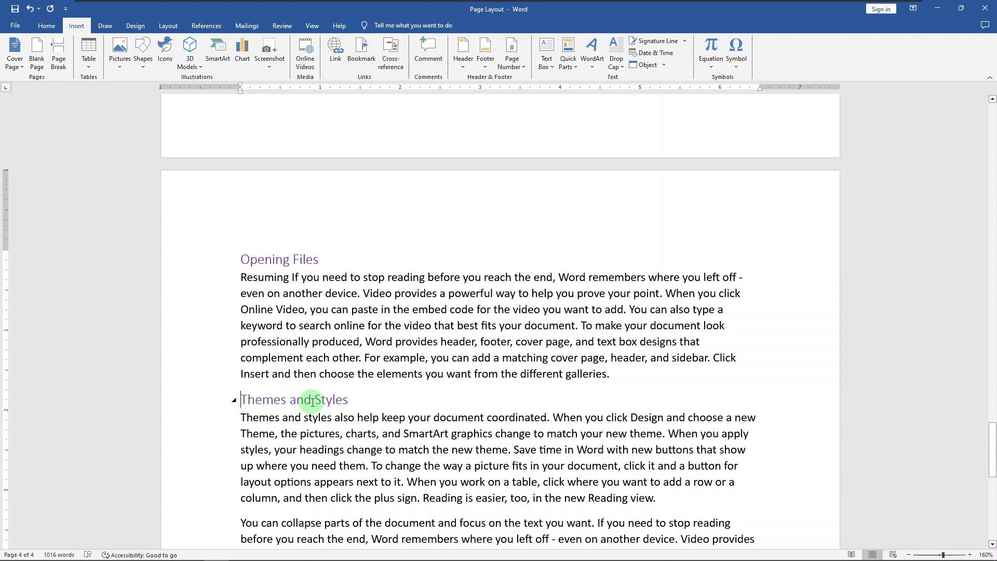
{"action": "left_click", "coordinate": [169, 29]}
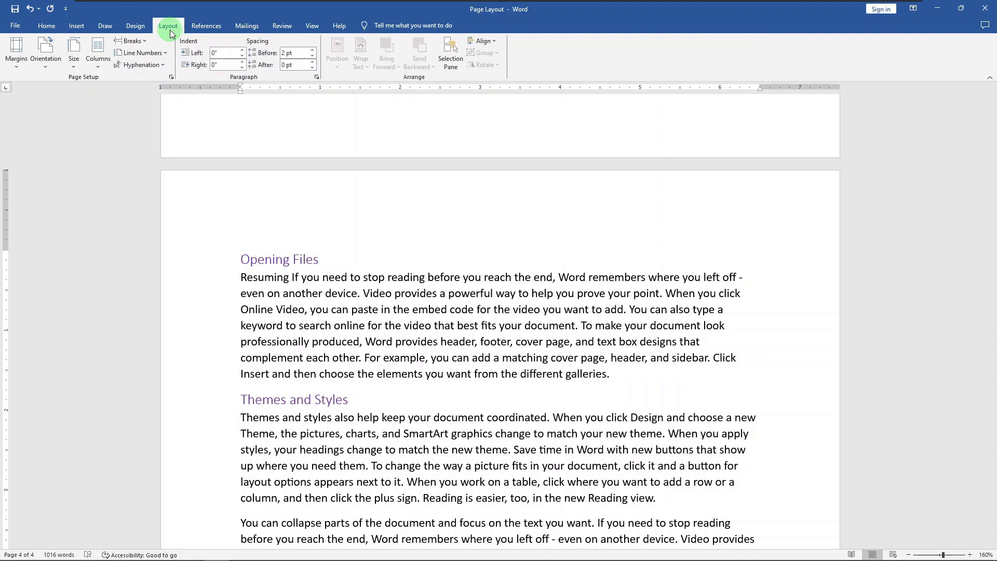
{"action": "left_click", "coordinate": [132, 42]}
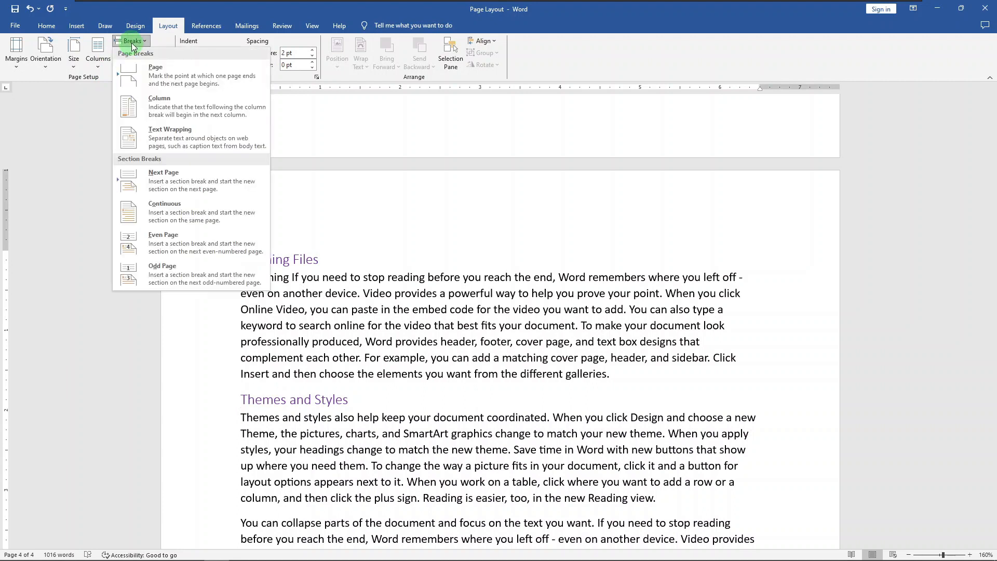
{"action": "left_click", "coordinate": [229, 76]}
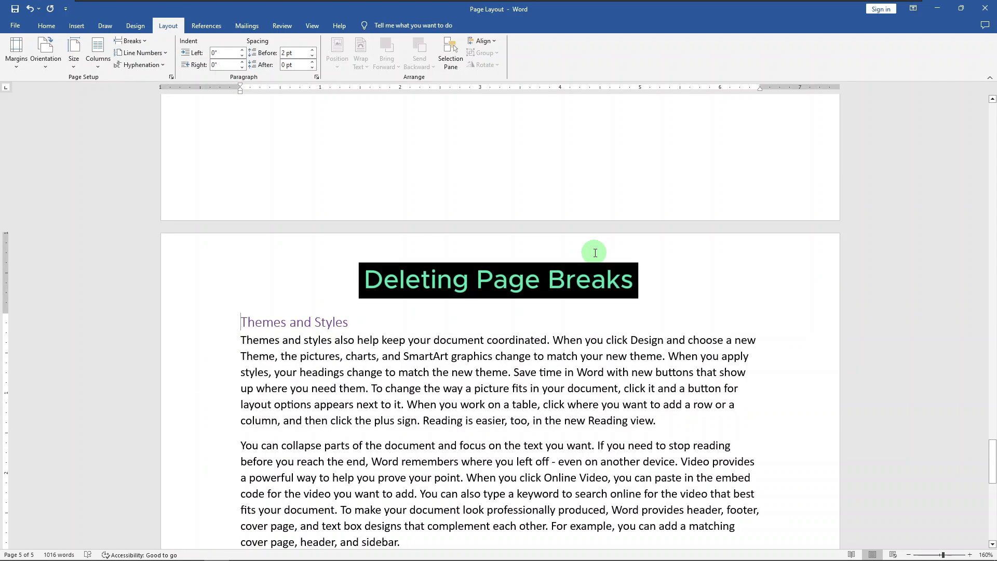
- Show the non-printing characters and delete the page break after the "Opening Files" paragraph
{"action": "scroll", "coordinate": [594, 253], "scroll_direction": "up", "scroll_amount": 6}
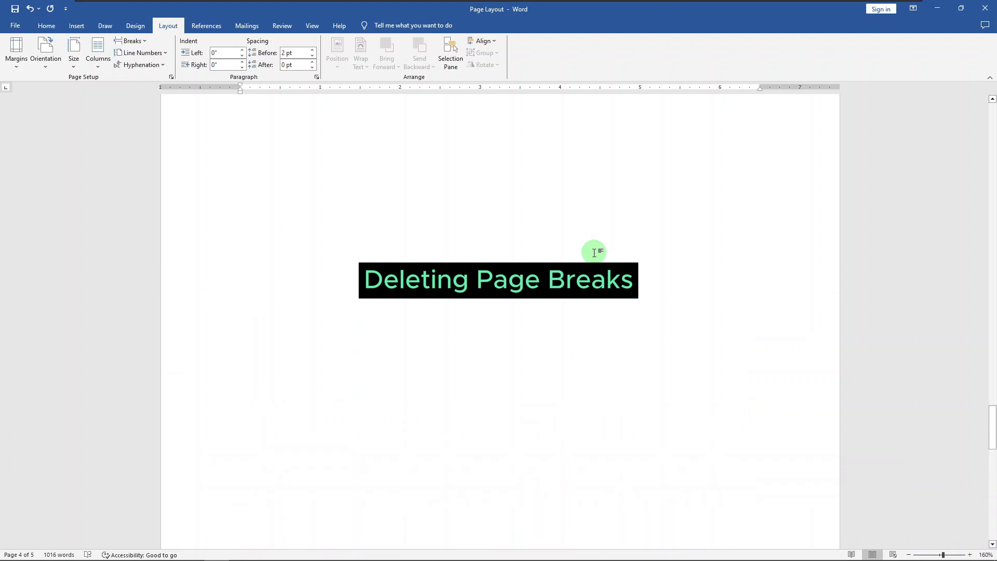
{"action": "scroll", "coordinate": [595, 253], "scroll_direction": "up", "scroll_amount": 5}
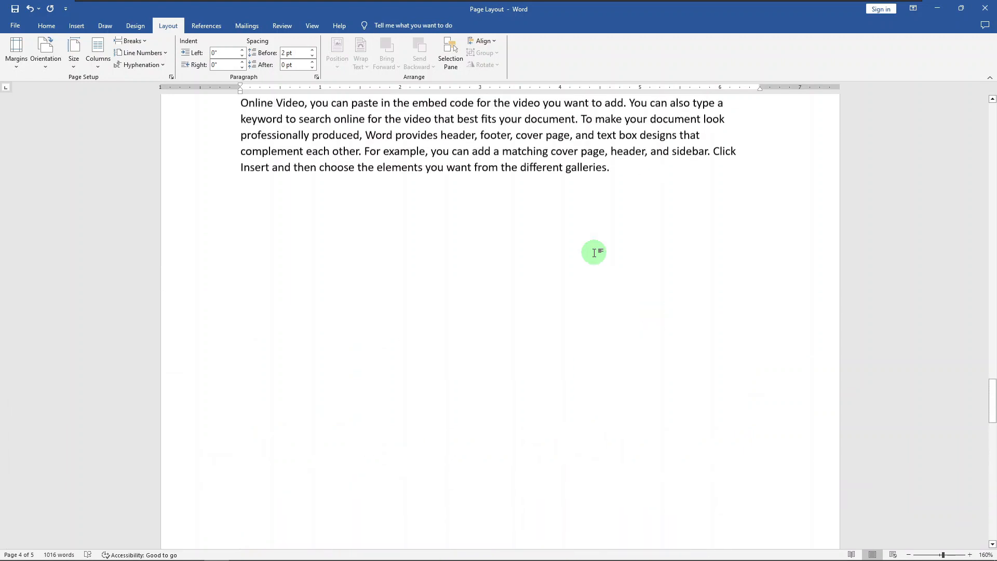
{"action": "left_click", "coordinate": [555, 202]}
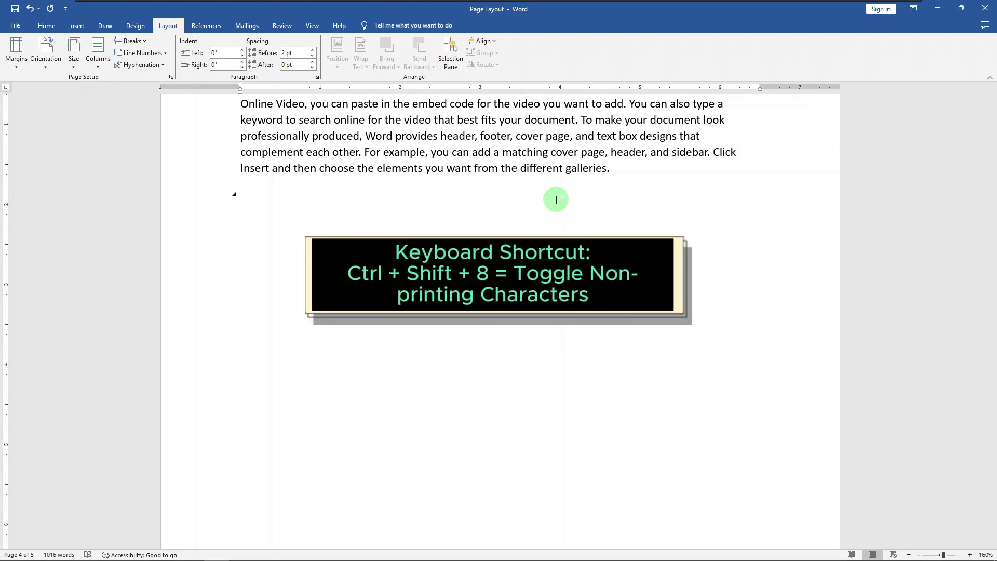
{"action": "key", "text": "ctrl+shift+8"}
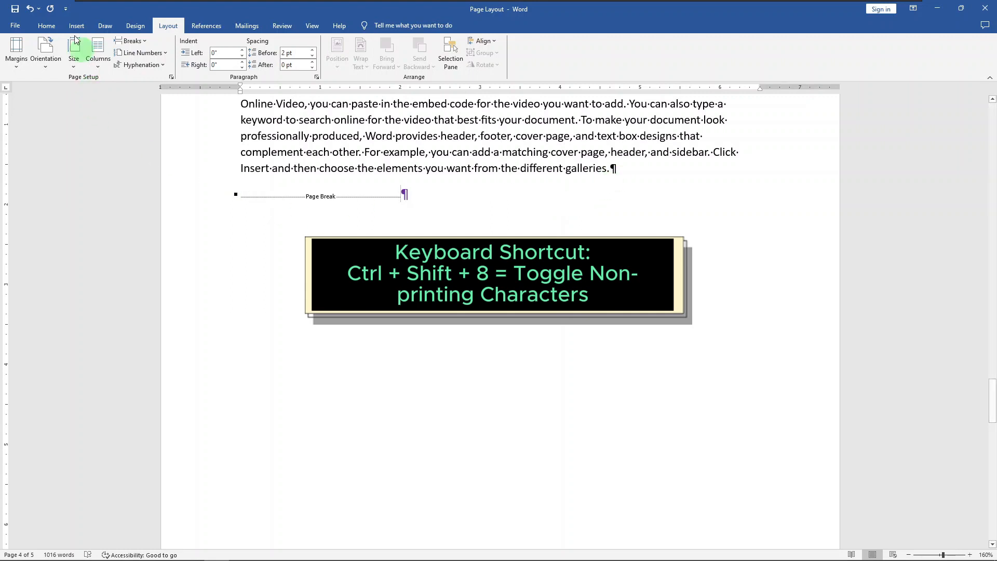
{"action": "left_click", "coordinate": [55, 30]}
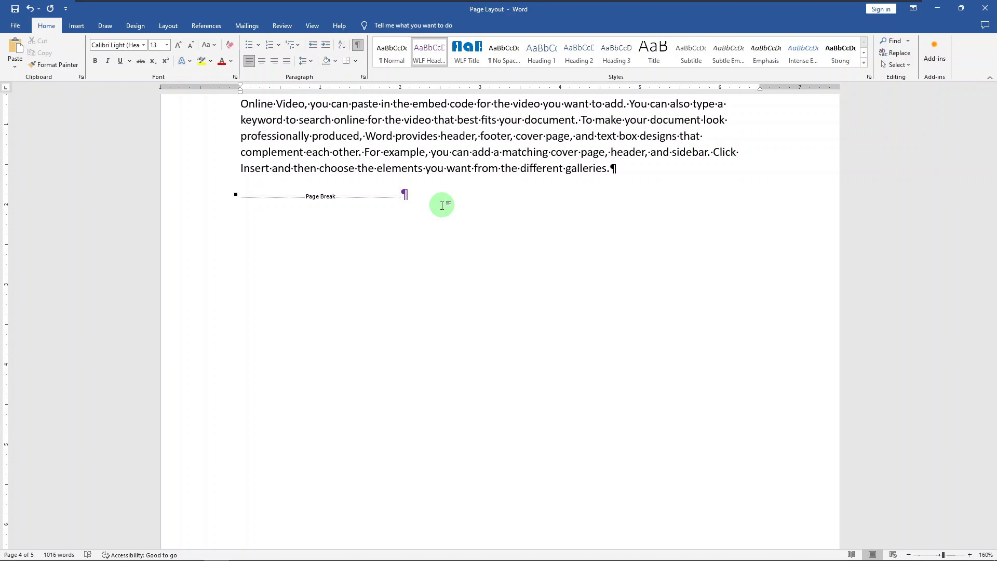
{"action": "key", "text": "BackSpace"}
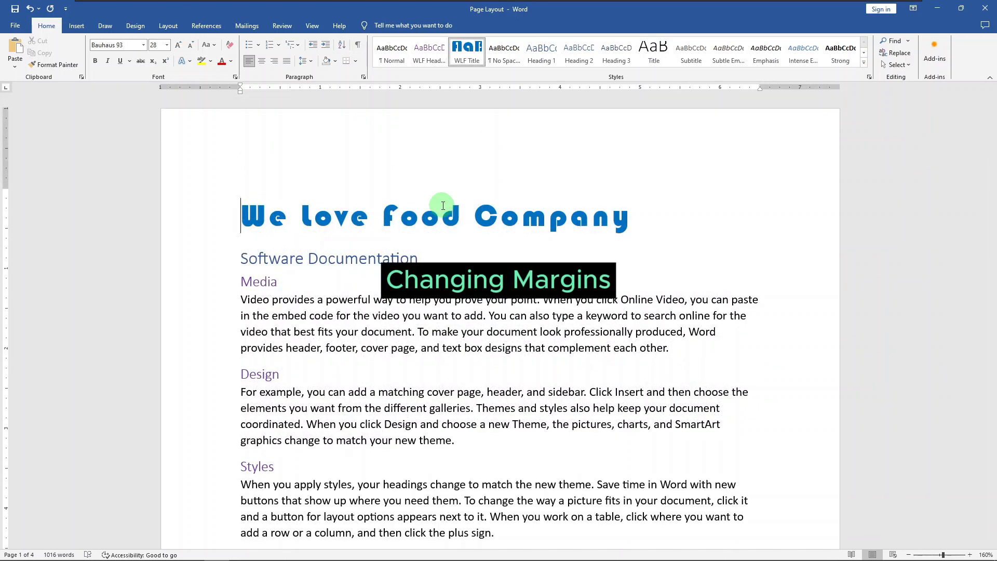
- Apply the Wide margin preset to the document, with 2" left and right margins
{"action": "left_click", "coordinate": [168, 26]}
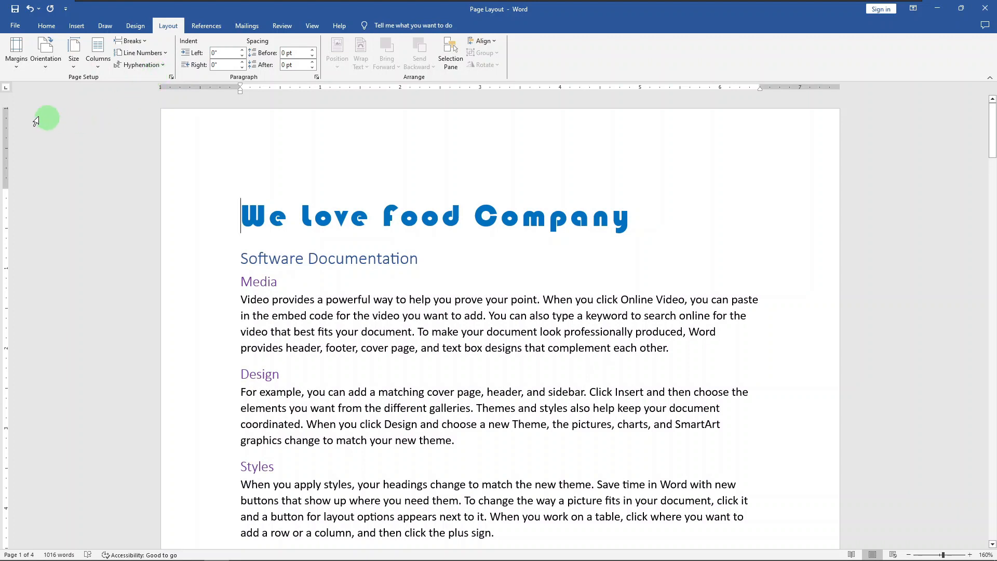
{"action": "left_click", "coordinate": [21, 67]}
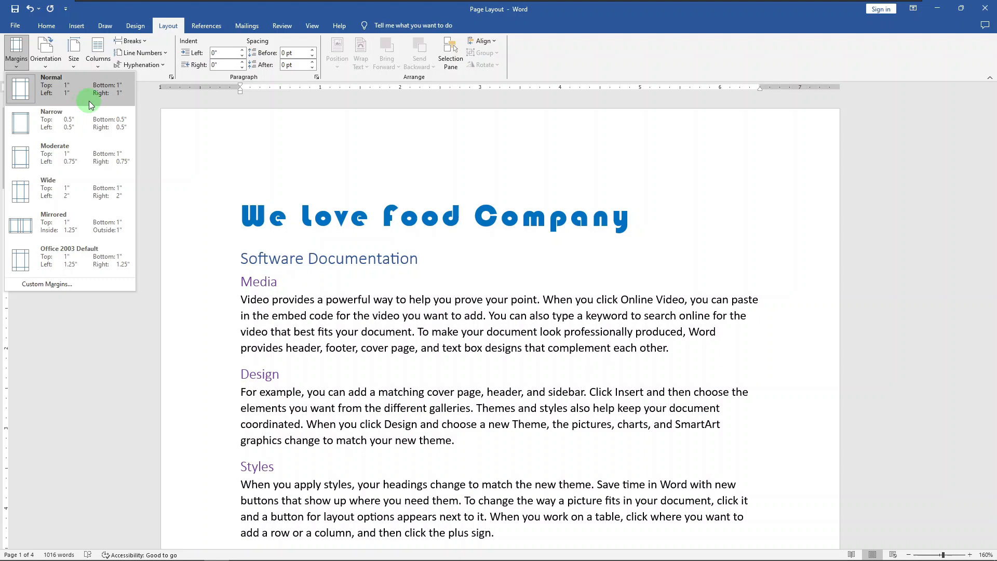
{"action": "left_click", "coordinate": [93, 189]}
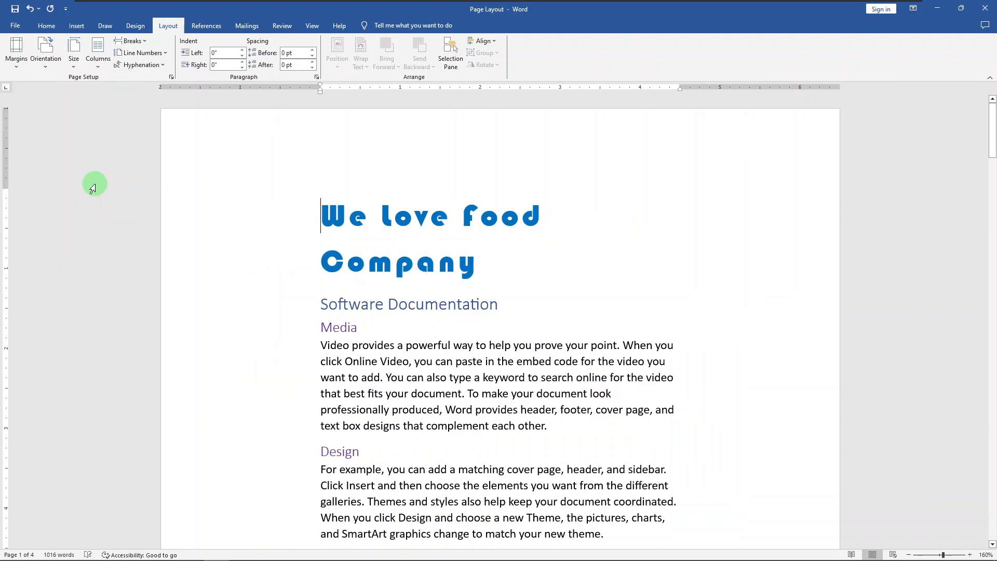
- Switch the page margins to the Narrow preset and then back to Normal
{"action": "left_click", "coordinate": [10, 67]}
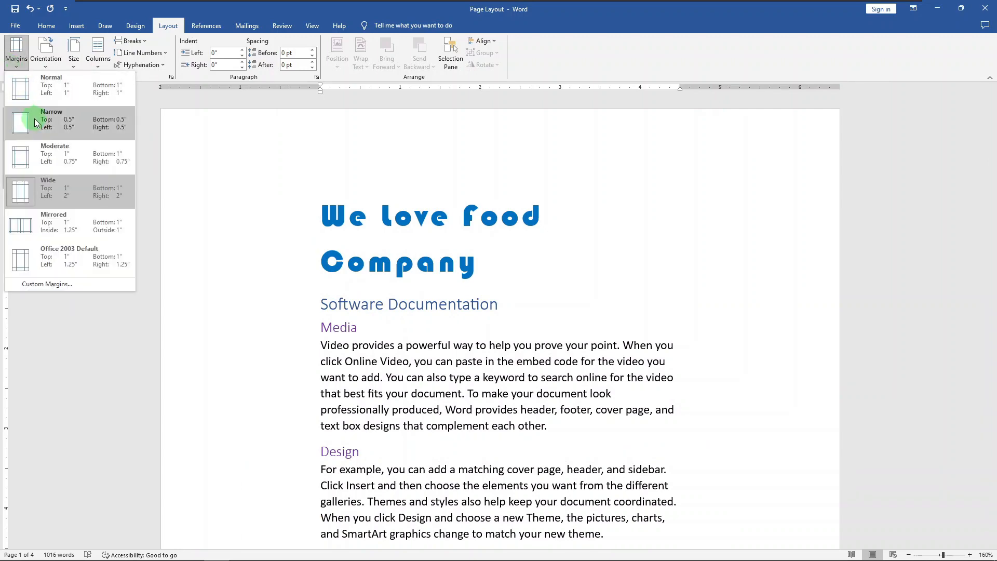
{"action": "left_click", "coordinate": [33, 119]}
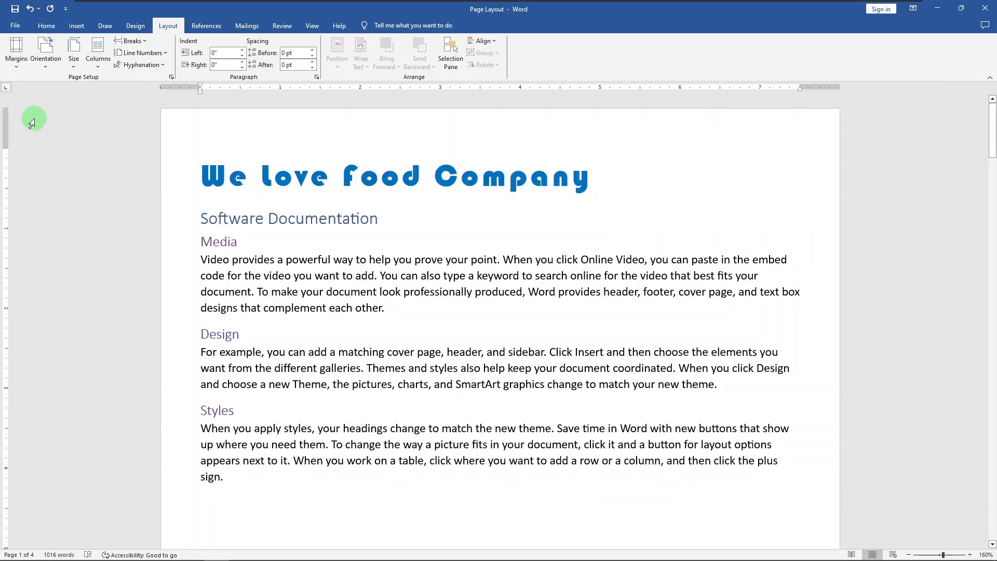
{"action": "left_click", "coordinate": [23, 64]}
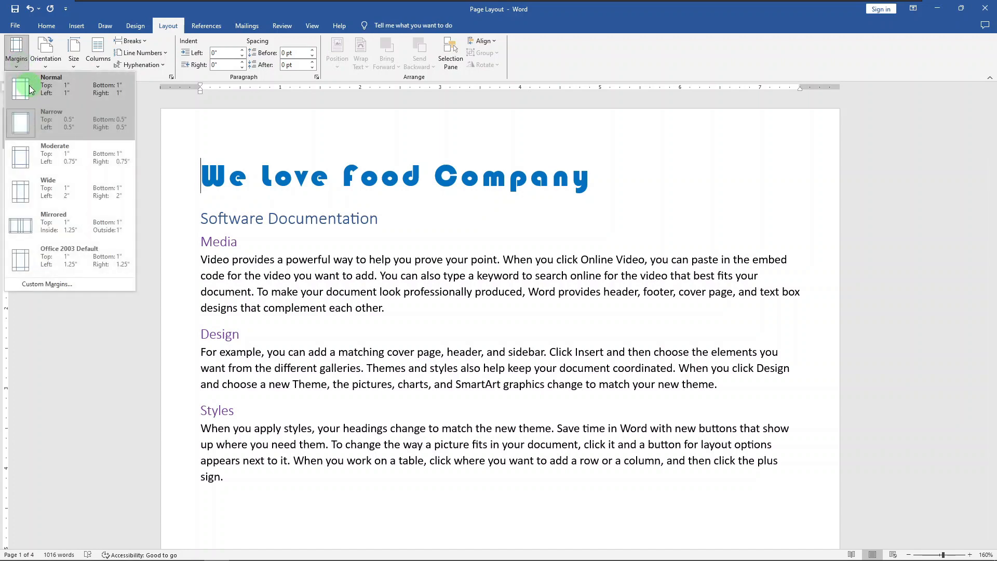
{"action": "left_click", "coordinate": [30, 88]}
- Set the spacing of the paragraph under "Media" to 12 pt before and 24 pt after
{"action": "left_click", "coordinate": [343, 291]}
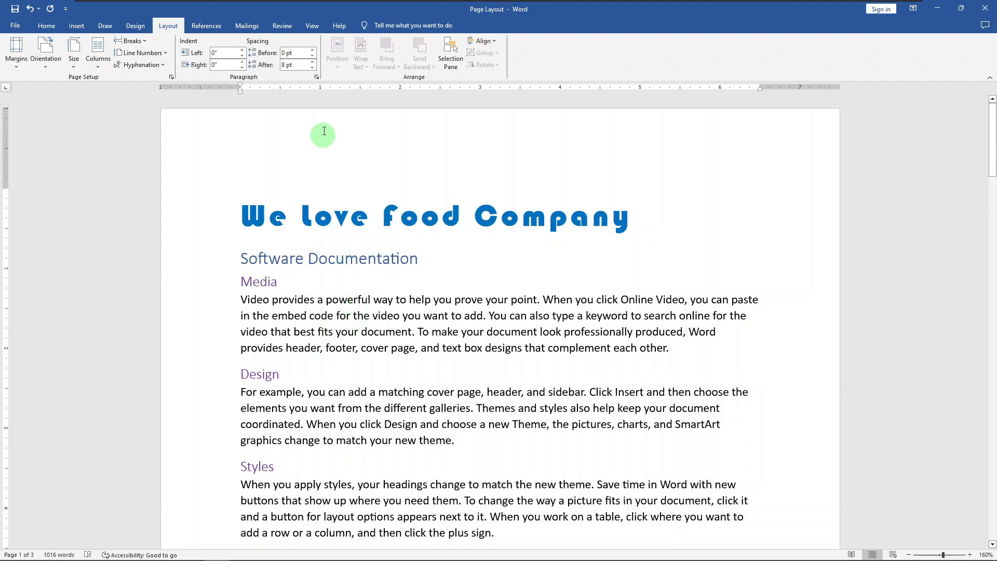
{"action": "left_click", "coordinate": [312, 51]}
{"action": "left_click", "coordinate": [313, 51]}
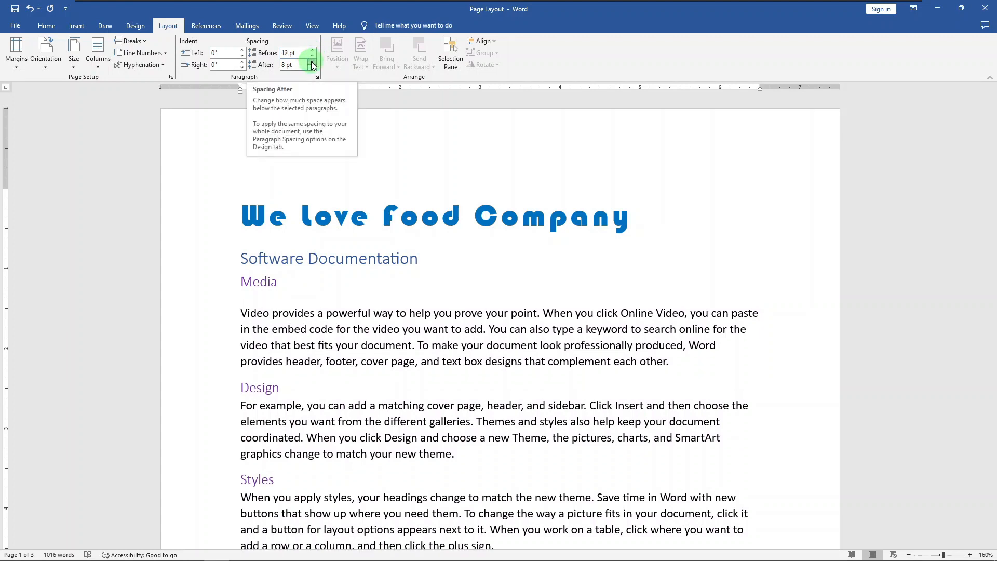
{"action": "left_click", "coordinate": [312, 62]}
{"action": "left_click", "coordinate": [312, 61]}
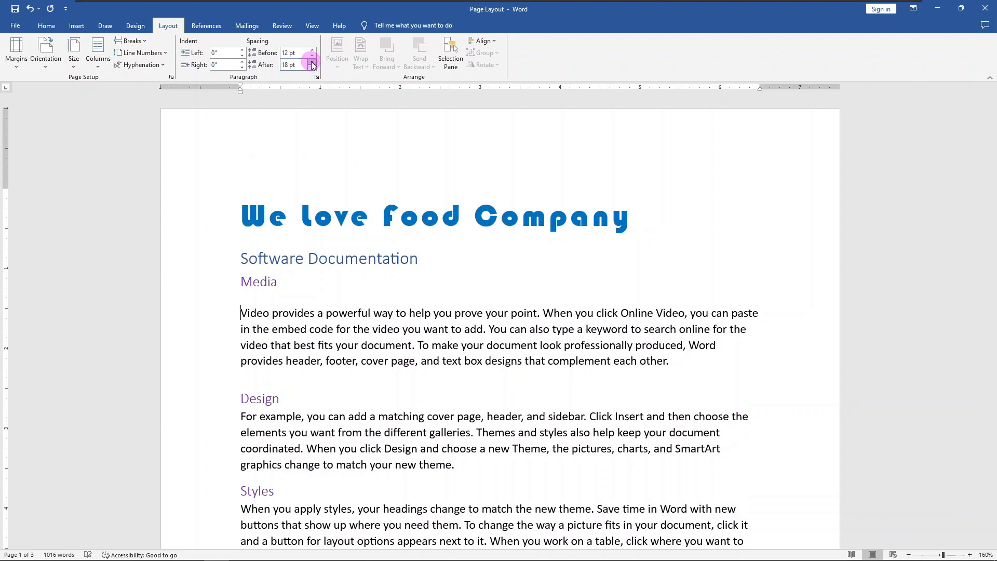
{"action": "left_click", "coordinate": [312, 62]}
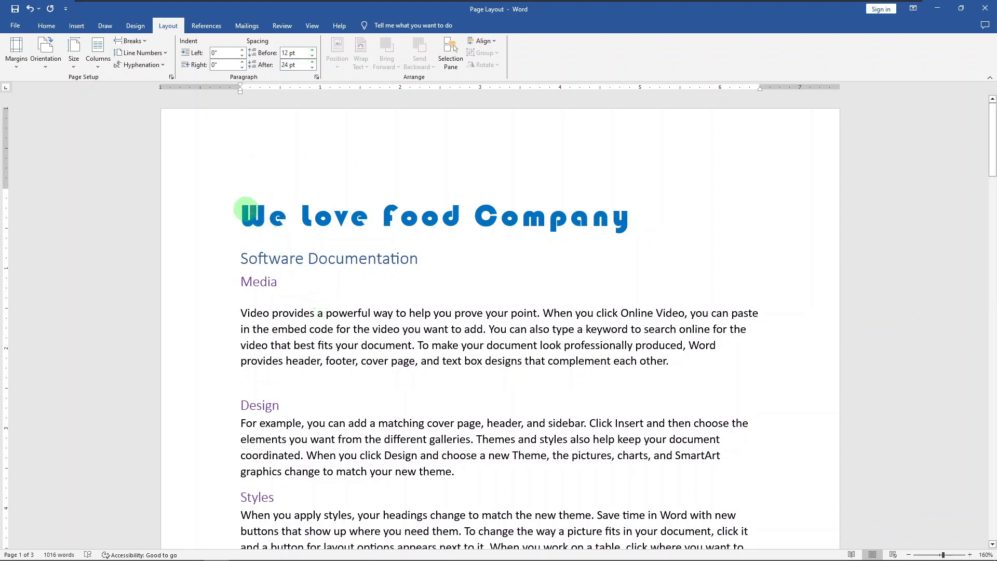
- Open the detailed paragraph settings for the text under "Media" and adjust its spacing after
{"action": "left_click", "coordinate": [48, 27]}
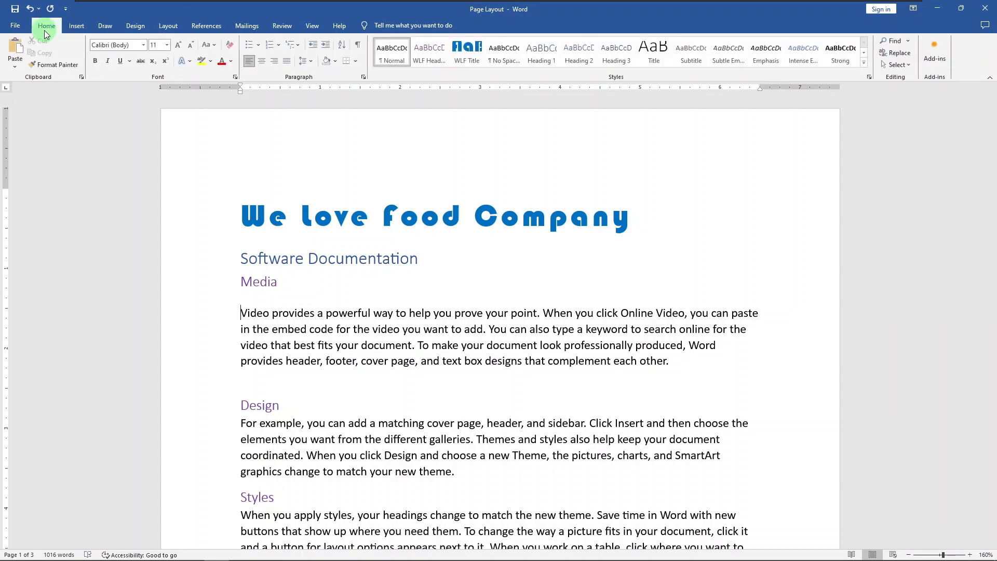
{"action": "left_click", "coordinate": [364, 79]}
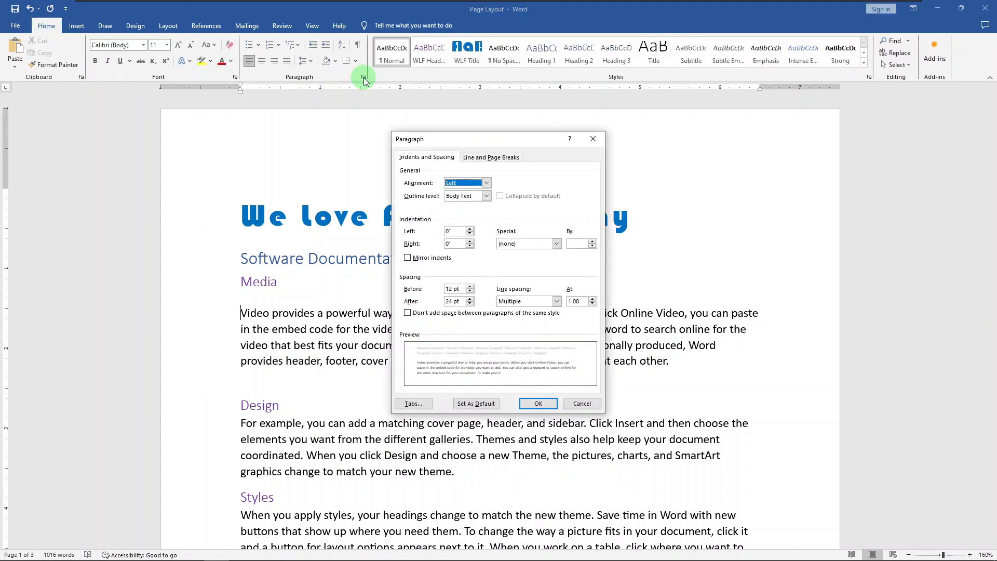
{"action": "left_click", "coordinate": [471, 303]}
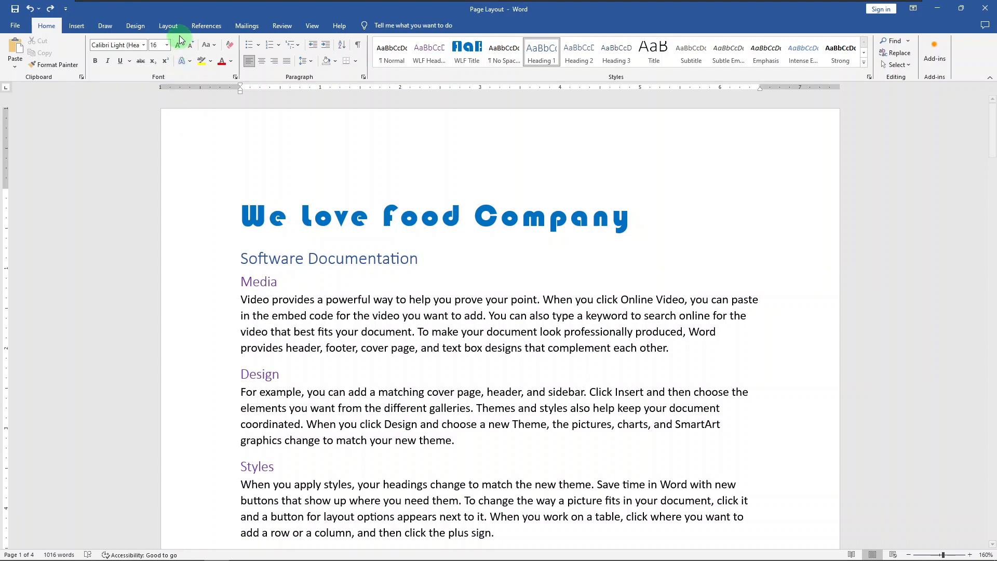
- Lay out the document text in two columns
{"action": "left_click", "coordinate": [168, 26]}
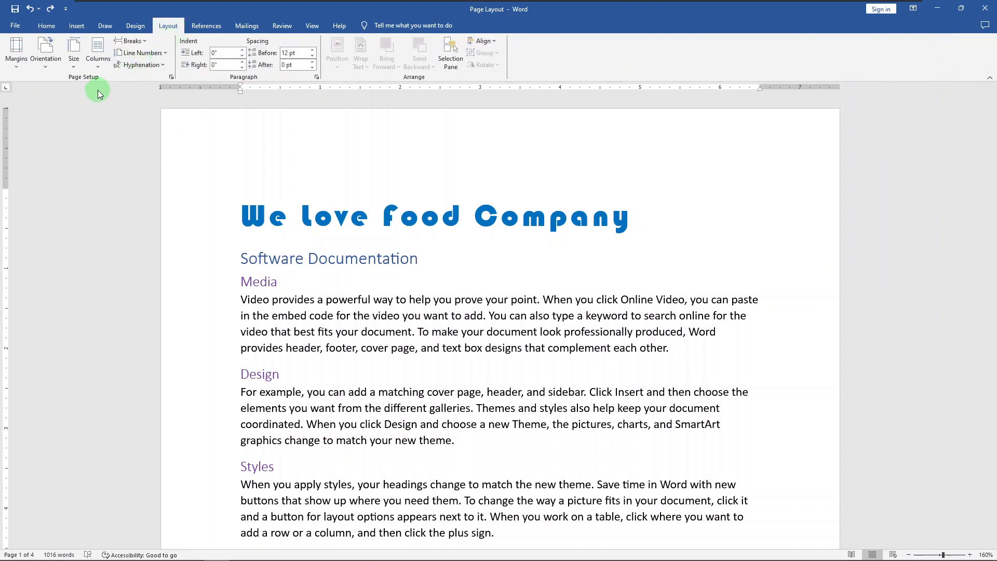
{"action": "left_click", "coordinate": [107, 58]}
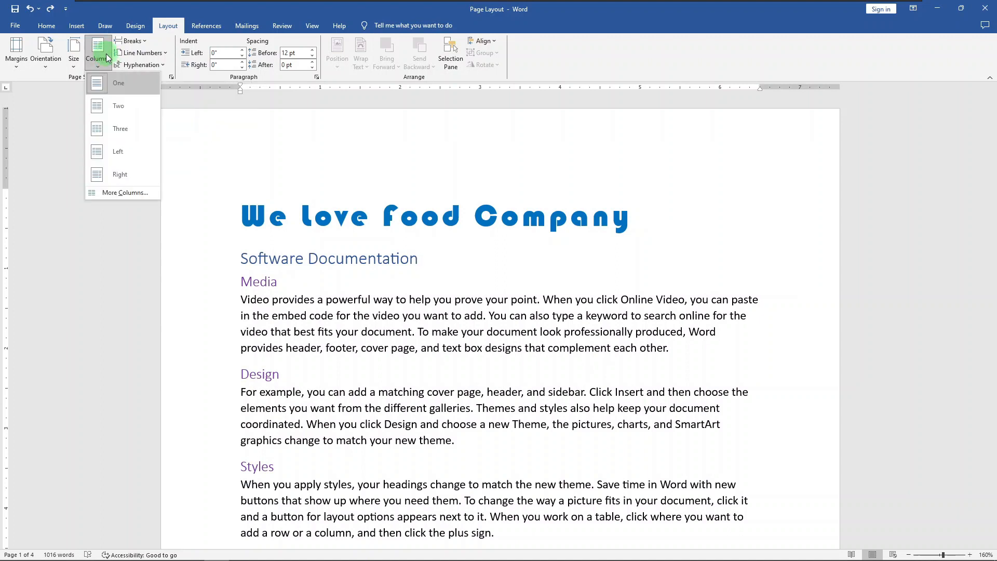
{"action": "left_click", "coordinate": [118, 107]}
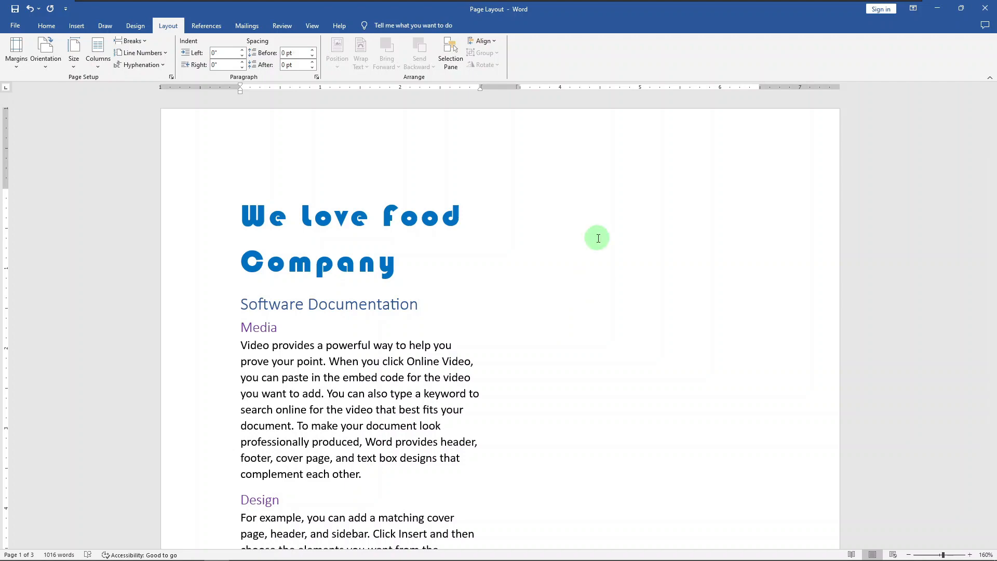
- Insert a column break directly before the "Themes and Styles" heading
{"action": "scroll", "coordinate": [598, 239], "scroll_direction": "down", "scroll_amount": 10}
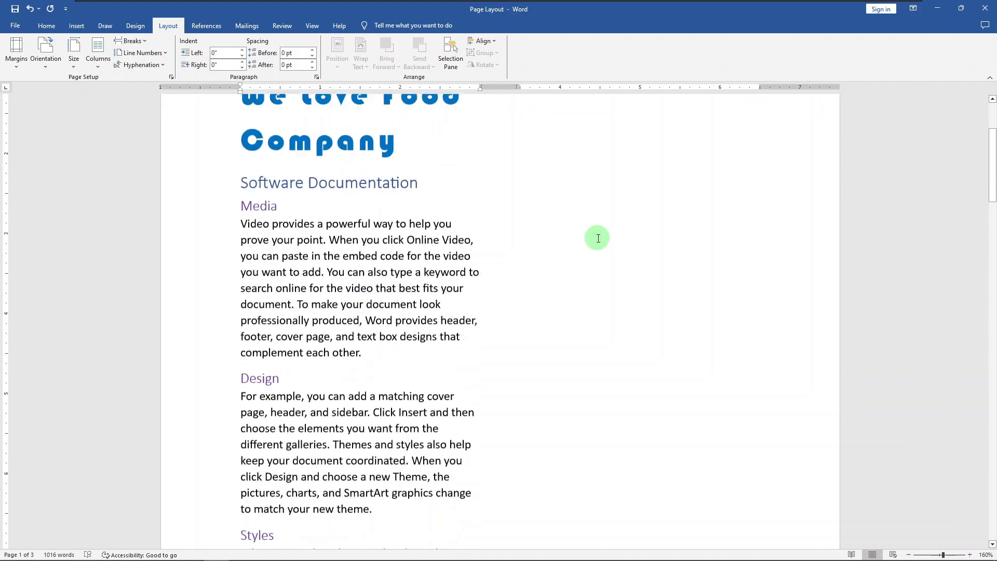
{"action": "scroll", "coordinate": [597, 238], "scroll_direction": "down", "scroll_amount": 9}
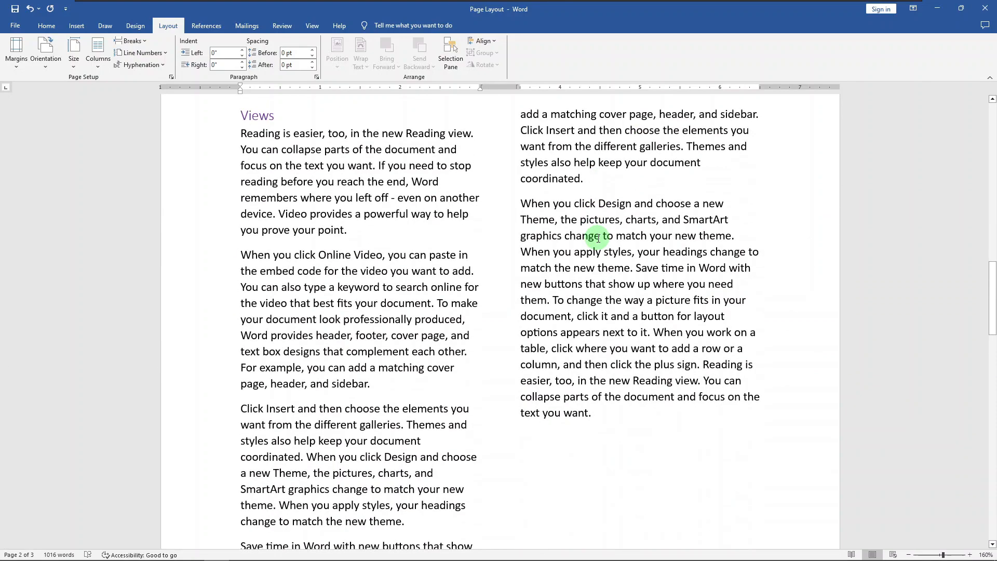
{"action": "scroll", "coordinate": [597, 239], "scroll_direction": "down", "scroll_amount": 12}
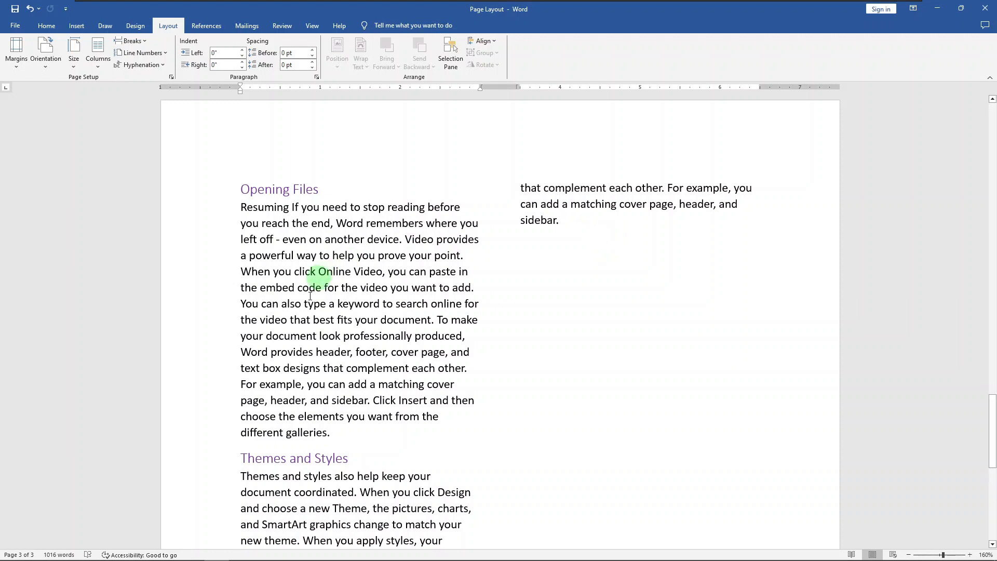
{"action": "left_click", "coordinate": [242, 460]}
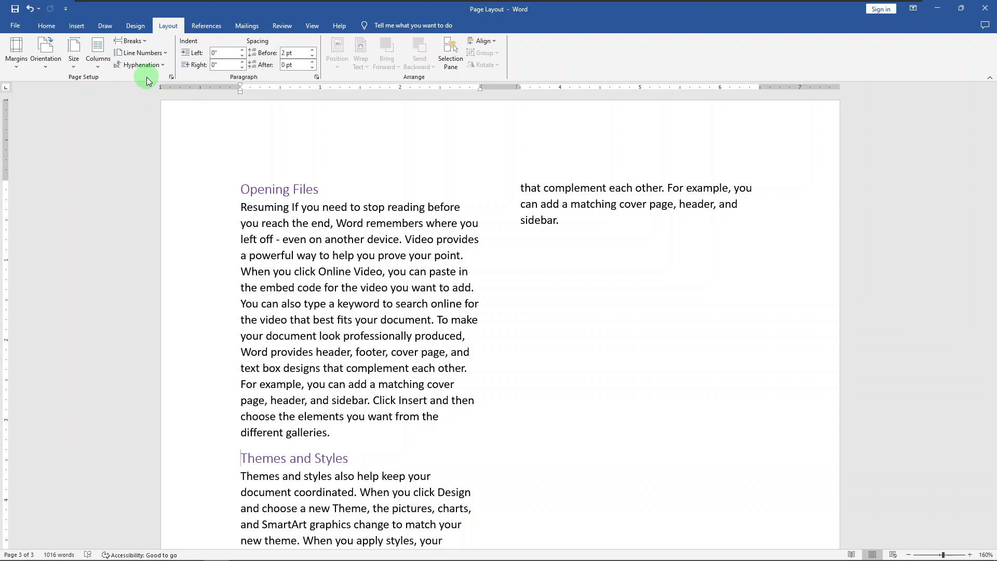
{"action": "left_click", "coordinate": [139, 42]}
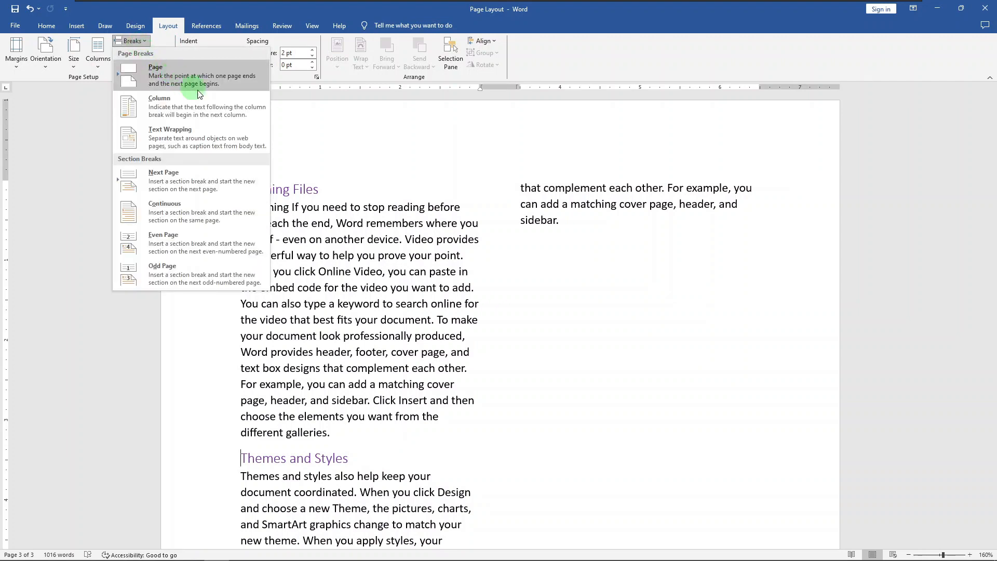
{"action": "left_click", "coordinate": [238, 102]}
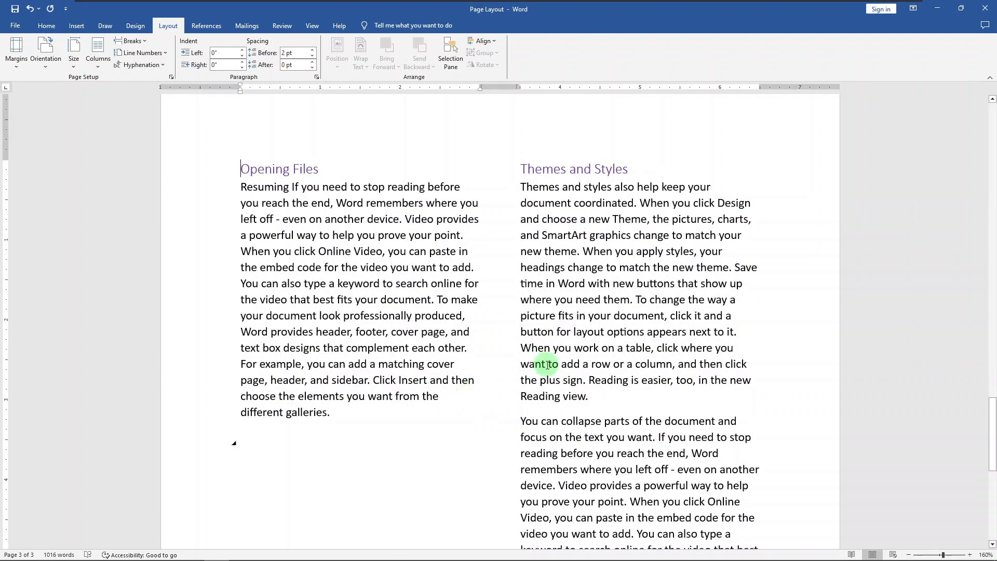
- Show the formatting marks and replace the page break before "Opening Files" with a Next Page section break
{"action": "scroll", "coordinate": [548, 365], "scroll_direction": "up", "scroll_amount": 10}
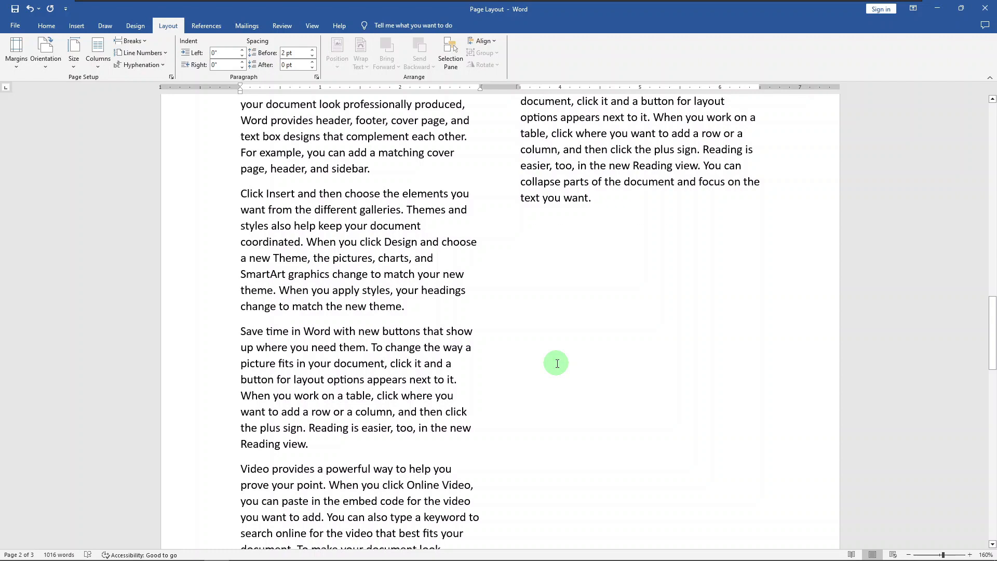
{"action": "key", "text": "ctrl+shift+8"}
{"action": "left_click", "coordinate": [531, 228]}
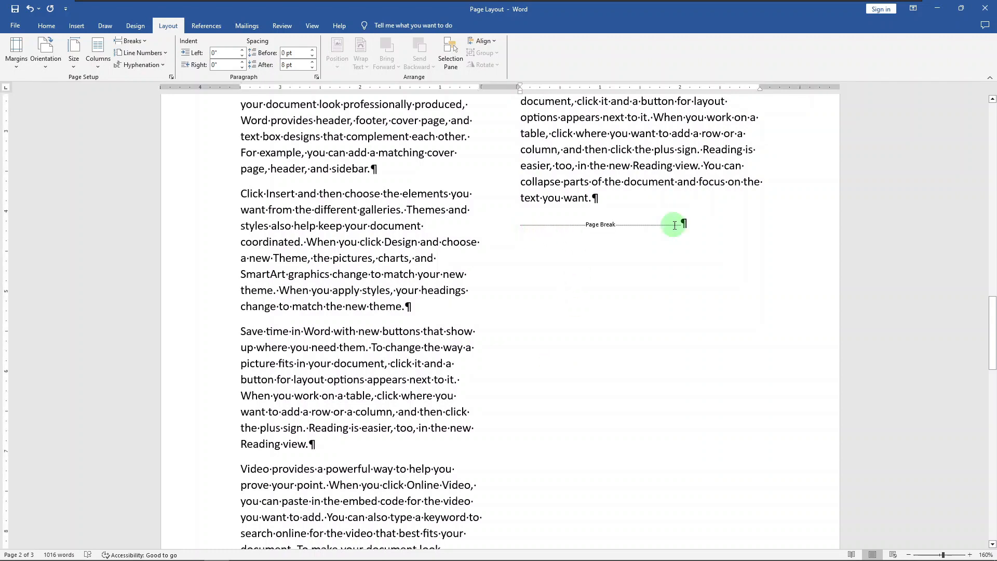
{"action": "key", "text": "Delete"}
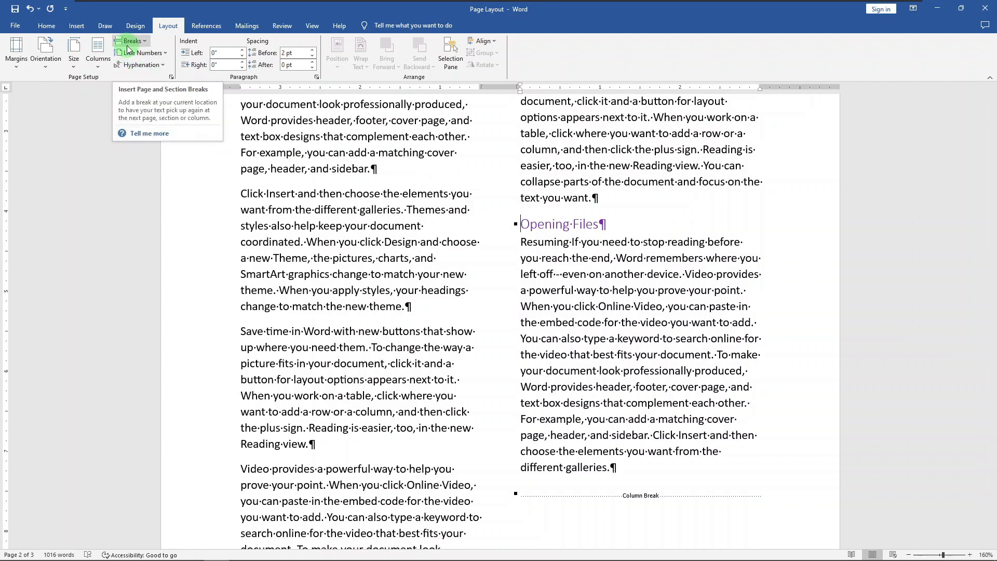
{"action": "left_click", "coordinate": [144, 44]}
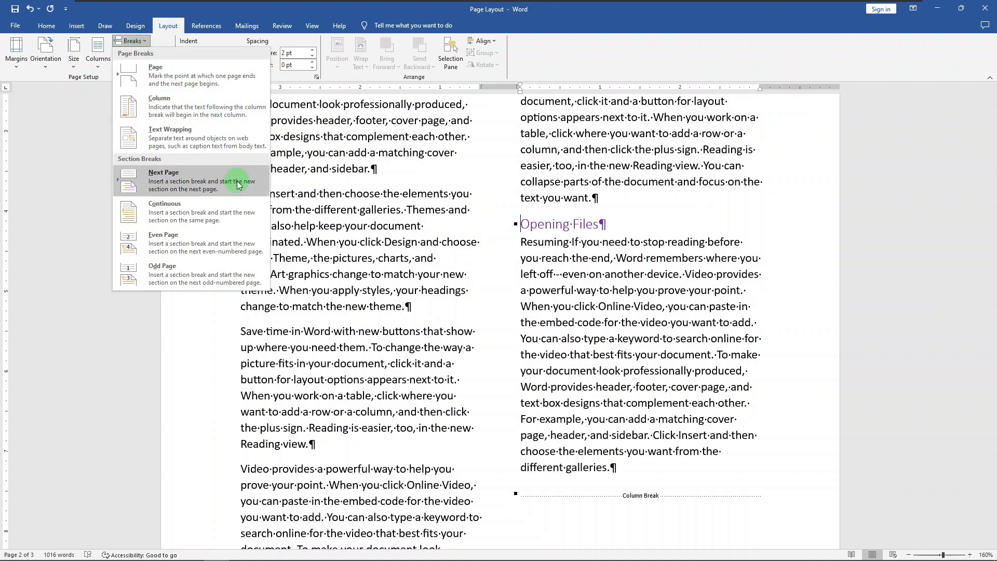
{"action": "left_click", "coordinate": [238, 184]}
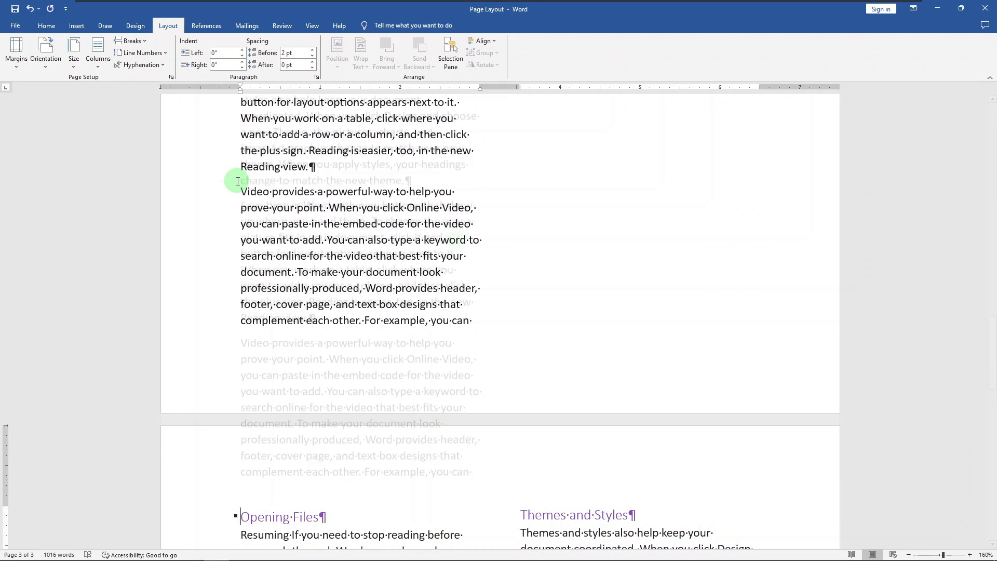
- Set the section before "Opening Files" to one column and check the column layout of the section after it
{"action": "scroll", "coordinate": [457, 208], "scroll_direction": "up", "scroll_amount": 5}
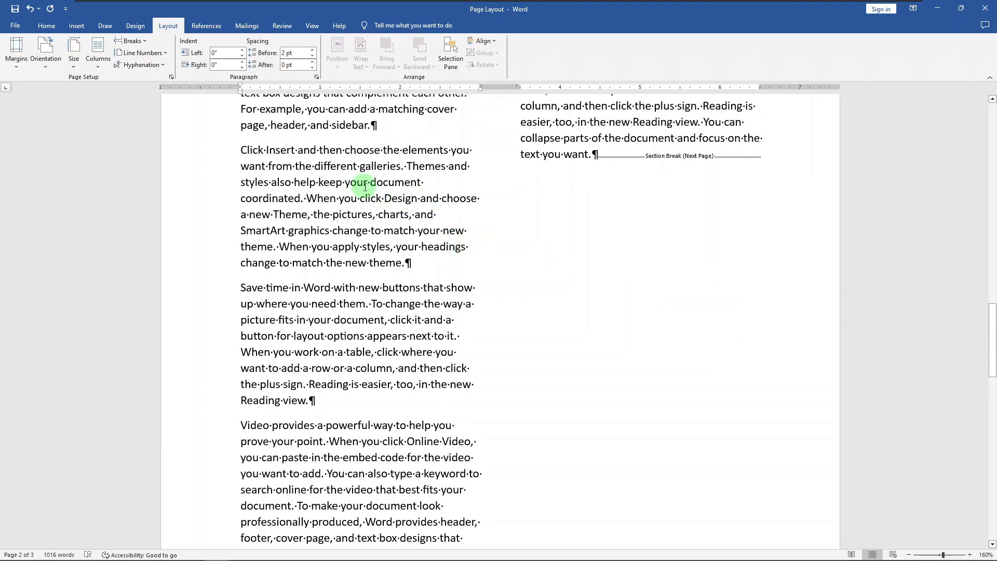
{"action": "left_click", "coordinate": [410, 191]}
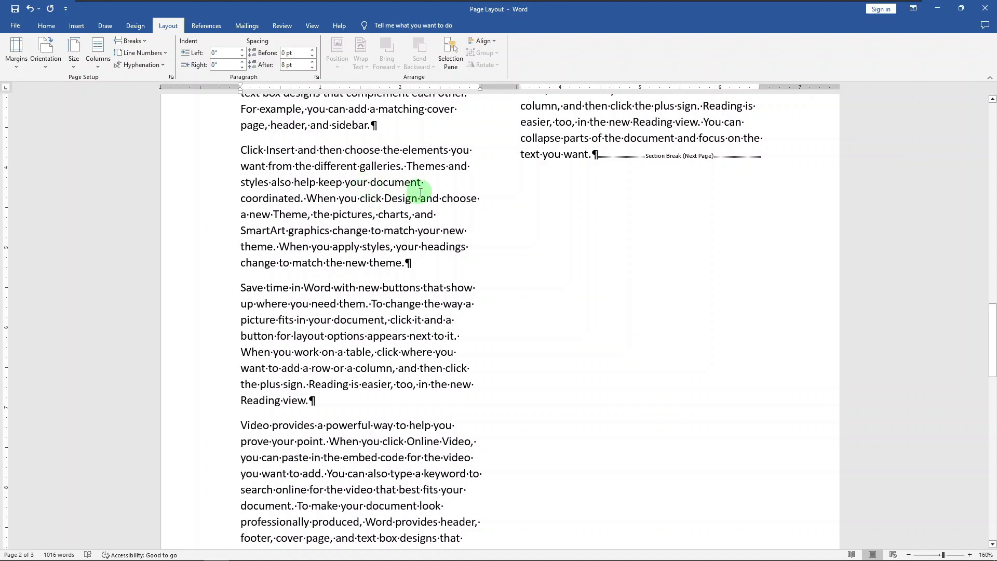
{"action": "left_click", "coordinate": [100, 65]}
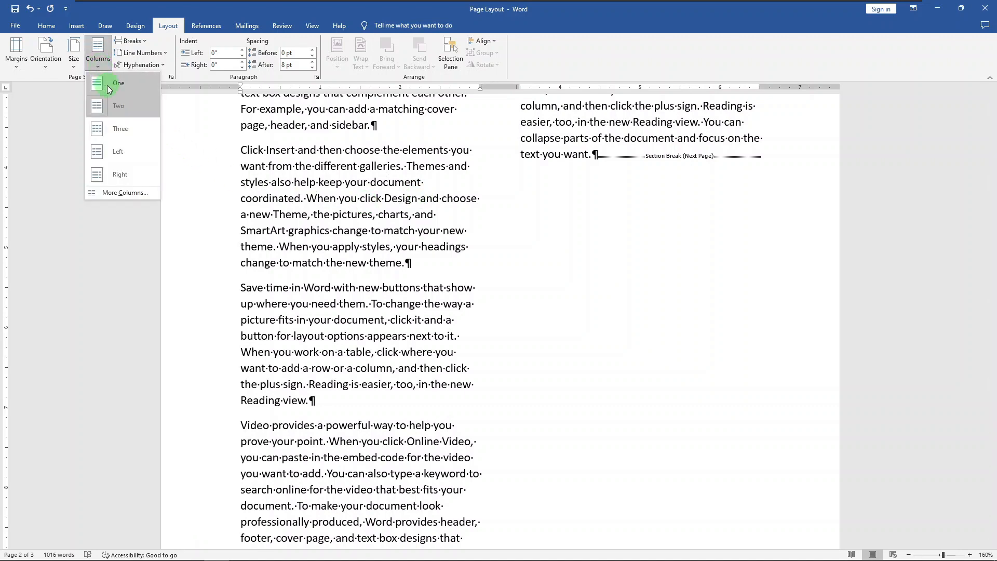
{"action": "left_click", "coordinate": [103, 84]}
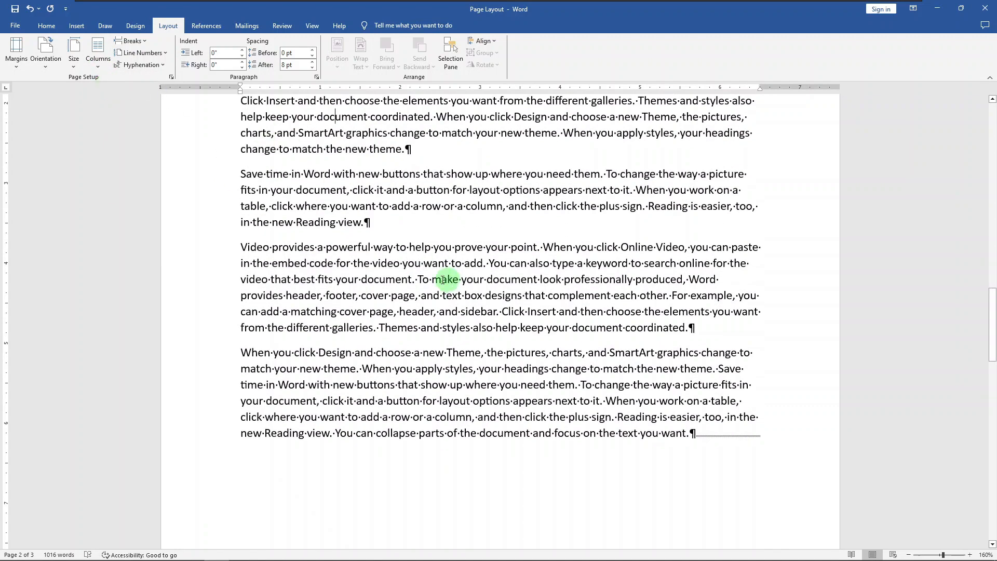
{"action": "scroll", "coordinate": [628, 312], "scroll_direction": "down", "scroll_amount": 10}
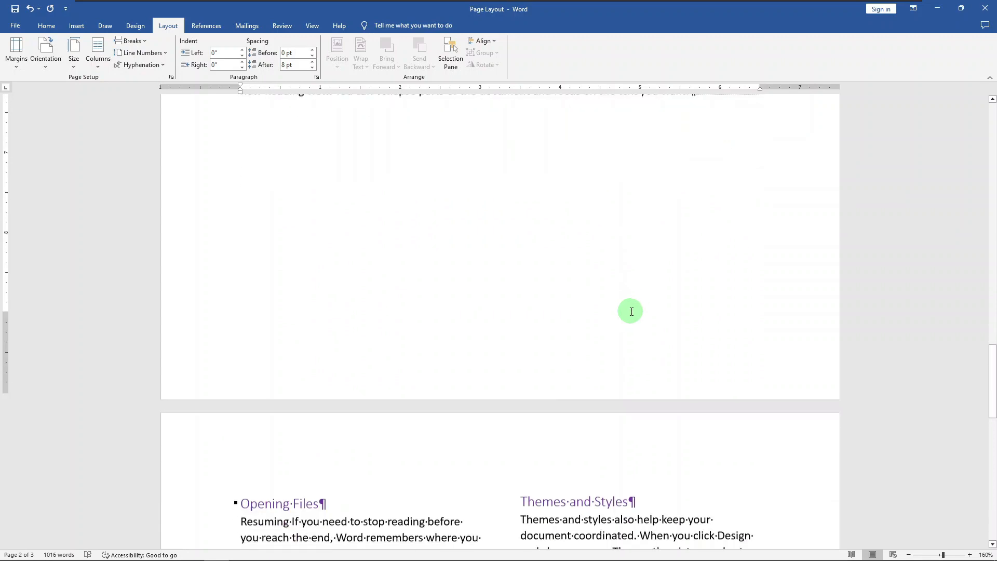
{"action": "scroll", "coordinate": [645, 310], "scroll_direction": "down", "scroll_amount": 3}
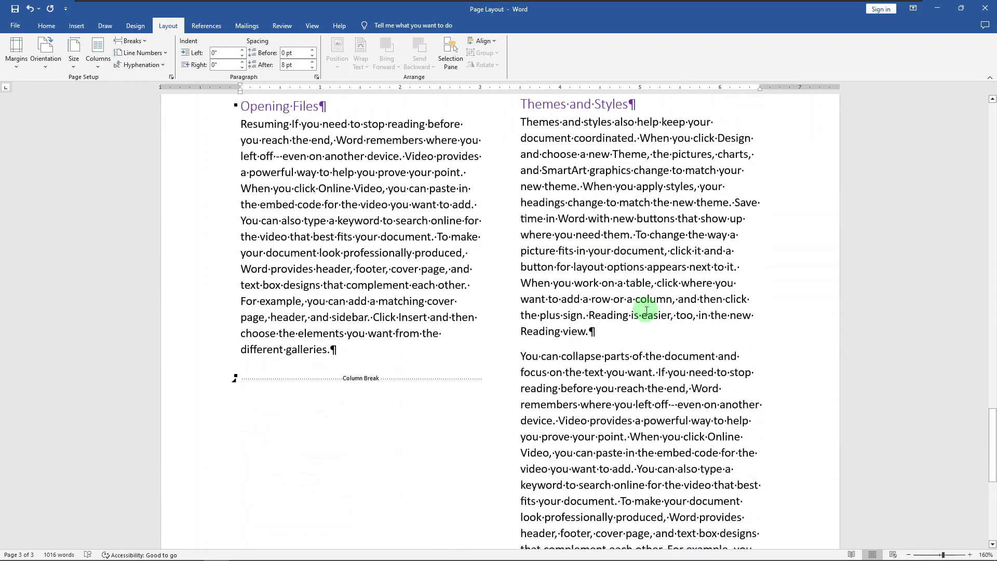